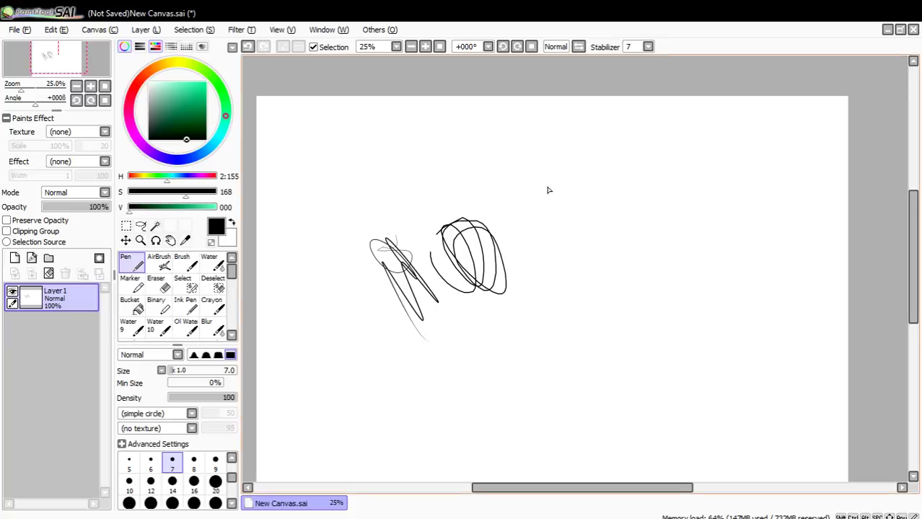
- Draw a small face with two eyes and a curved smile beside the existing scribbles using the size 7 Pen
{"action": "left_click_drag", "start_coordinate": [596, 217], "coordinate": [601, 207]}
{"action": "left_click_drag", "start_coordinate": [540, 225], "coordinate": [645, 193]}
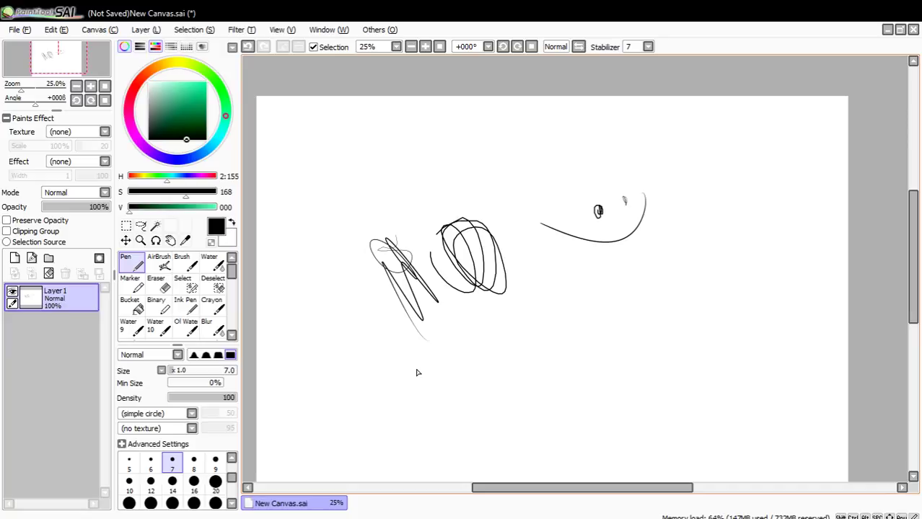
- Erase the scribbles with the Eraser at size 300 and clear everything else from Layer1
{"action": "key", "text": "e"}
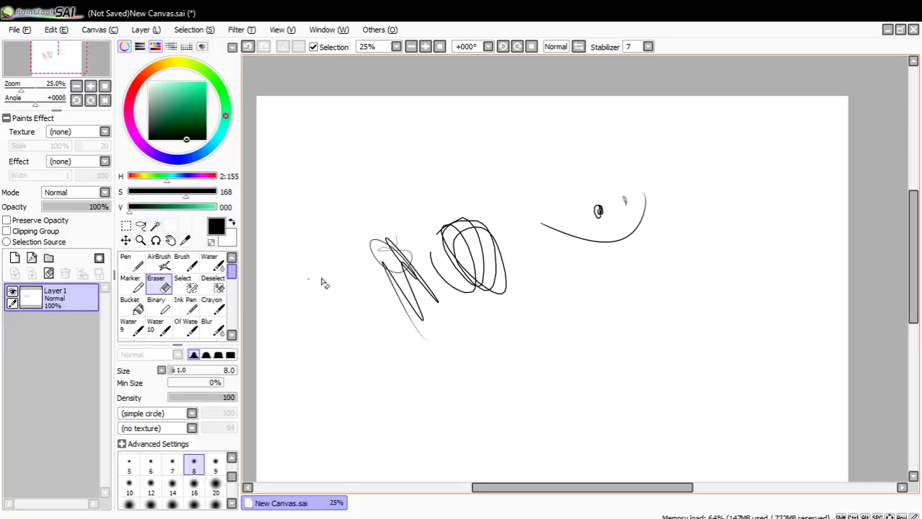
{"action": "scroll", "coordinate": [204, 496], "scroll_direction": "down", "scroll_amount": 5}
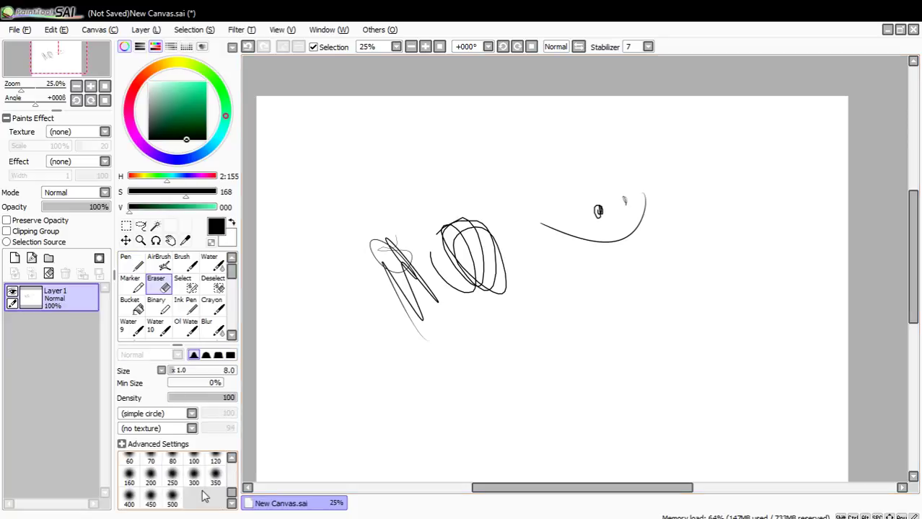
{"action": "left_click", "coordinate": [193, 476]}
{"action": "left_click_drag", "start_coordinate": [397, 288], "coordinate": [523, 318]}
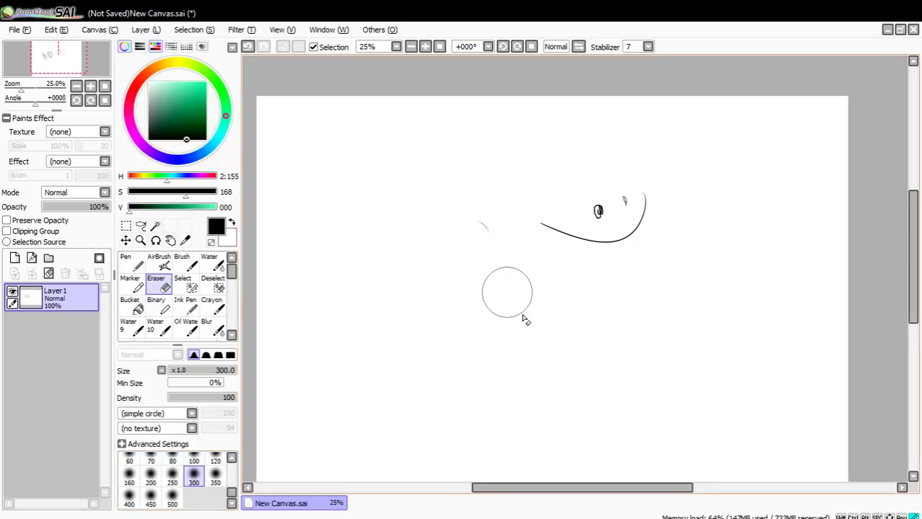
{"action": "key", "text": "Delete"}
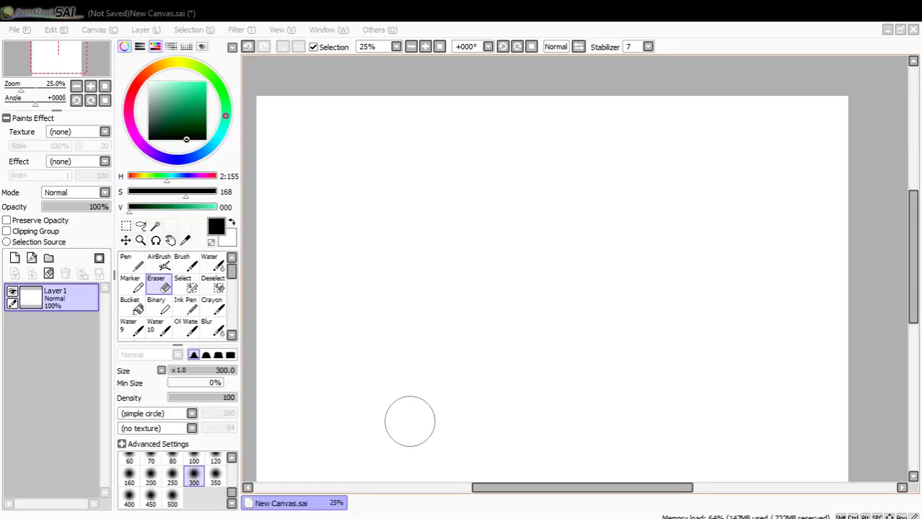
{"action": "left_click", "coordinate": [396, 303]}
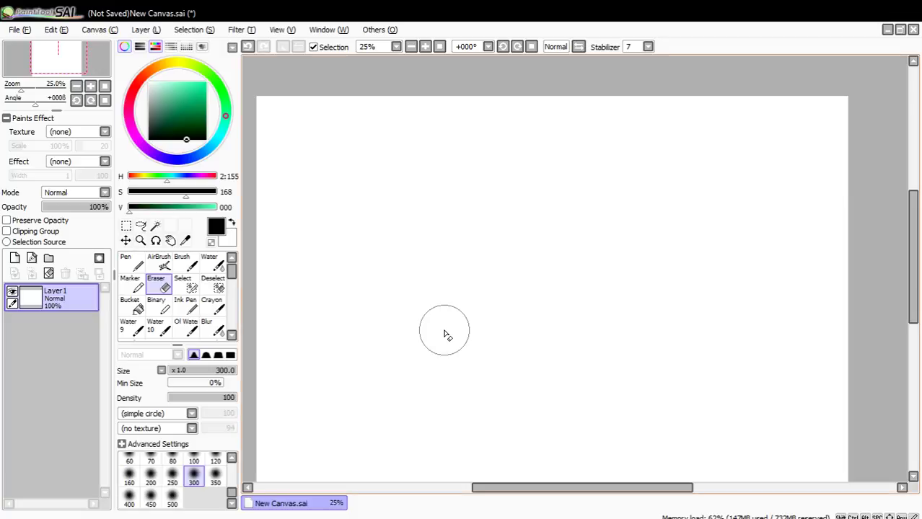
- Draw a looping scribble, a letter A and a small smiley face on the blank canvas with the size 7 Pen
{"action": "left_click", "coordinate": [132, 267]}
{"action": "mouse_move", "coordinate": [401, 303]}
{"action": "left_mouse_down"}
{"action": "mouse_move", "coordinate": [447, 292]}
{"action": "mouse_move", "coordinate": [353, 261]}
{"action": "left_mouse_up"}
{"action": "mouse_move", "coordinate": [466, 260]}
{"action": "left_mouse_down"}
{"action": "mouse_move", "coordinate": [491, 214]}
{"action": "mouse_move", "coordinate": [468, 237]}
{"action": "left_mouse_up"}
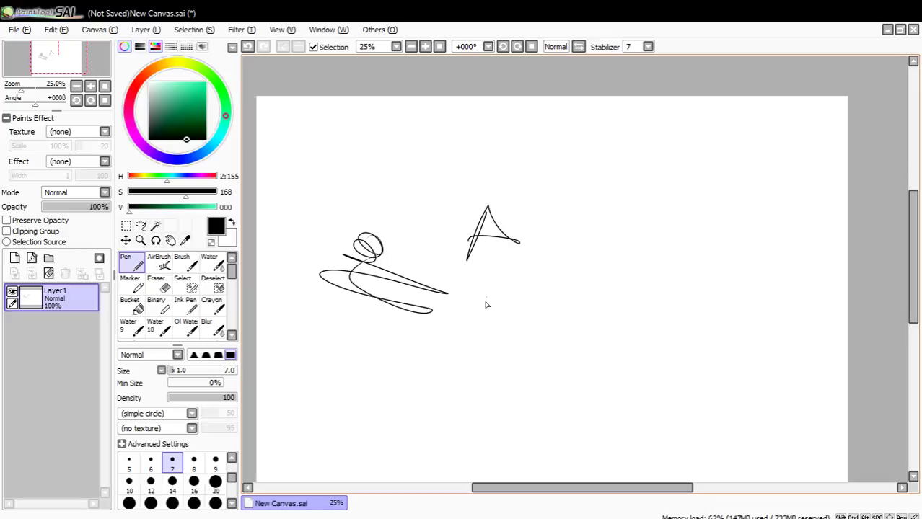
{"action": "left_click_drag", "start_coordinate": [483, 298], "coordinate": [482, 307]}
{"action": "mouse_move", "coordinate": [496, 290]}
{"action": "left_mouse_down"}
{"action": "mouse_move", "coordinate": [511, 297]}
{"action": "mouse_move", "coordinate": [450, 322]}
{"action": "left_mouse_up"}
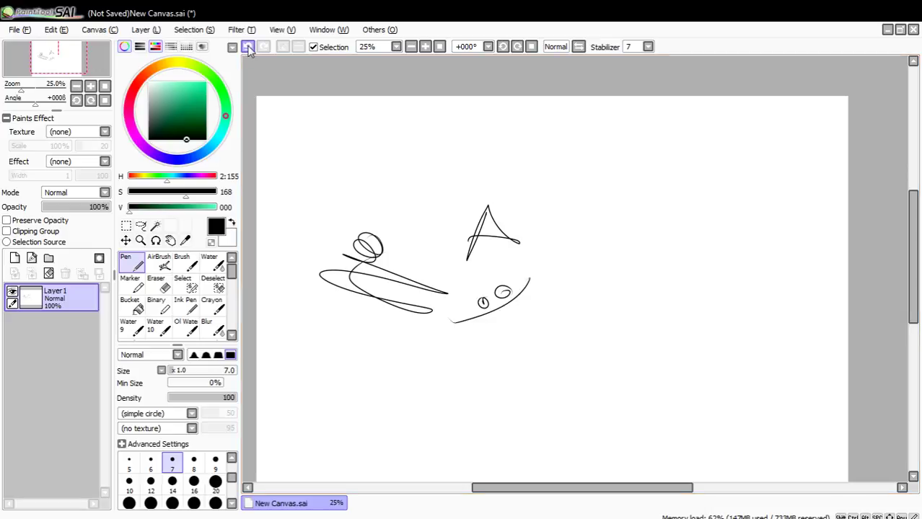
- Undo the strokes of the small smiley face below the letter A
{"action": "left_click", "coordinate": [247, 47]}
{"action": "left_click", "coordinate": [247, 46]}
{"action": "left_click", "coordinate": [248, 47]}
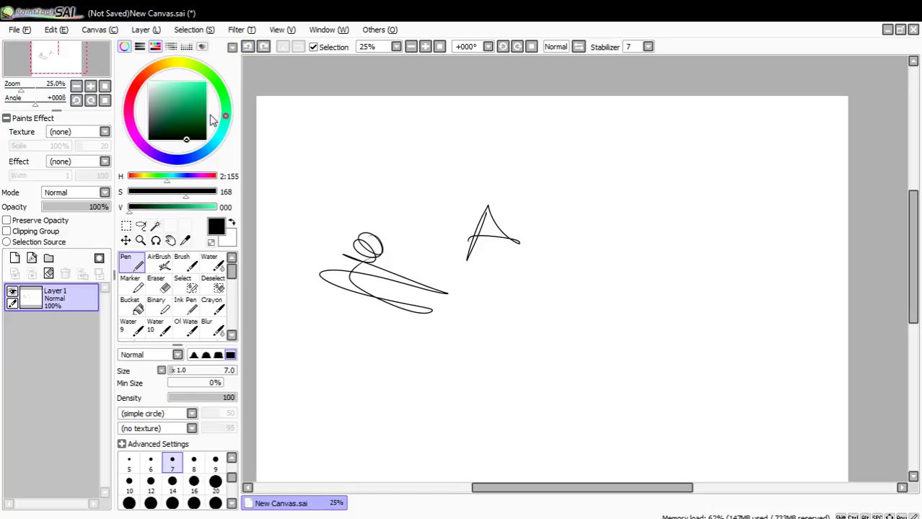
- Scribble over the middle of the drawing and clear the whole layer
{"action": "mouse_move", "coordinate": [433, 284]}
{"action": "left_mouse_down"}
{"action": "mouse_move", "coordinate": [465, 309]}
{"action": "mouse_move", "coordinate": [497, 287]}
{"action": "left_mouse_up"}
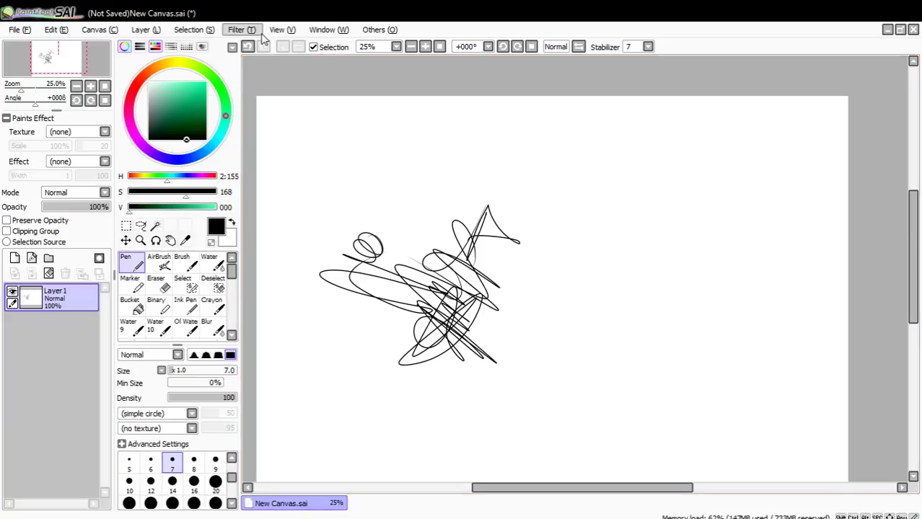
{"action": "key", "text": "Delete"}
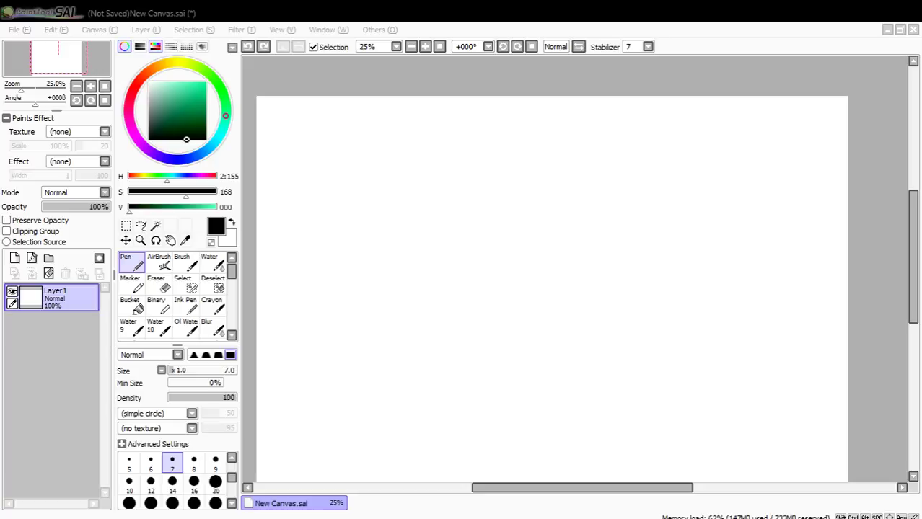
{"action": "left_click", "coordinate": [444, 352]}
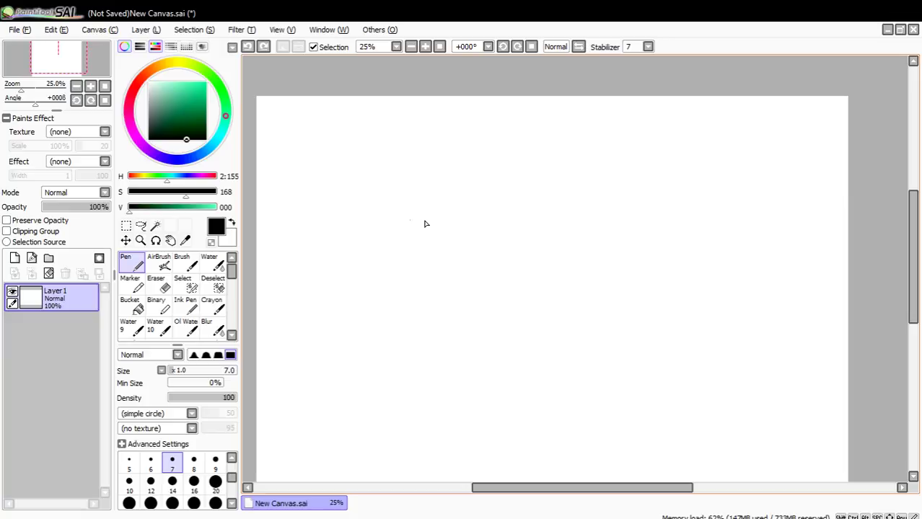
- Draw a few test strokes with the Pen and undo them back to the single short line
{"action": "left_click_drag", "start_coordinate": [385, 255], "coordinate": [436, 255]}
{"action": "left_click_drag", "start_coordinate": [352, 226], "coordinate": [440, 230]}
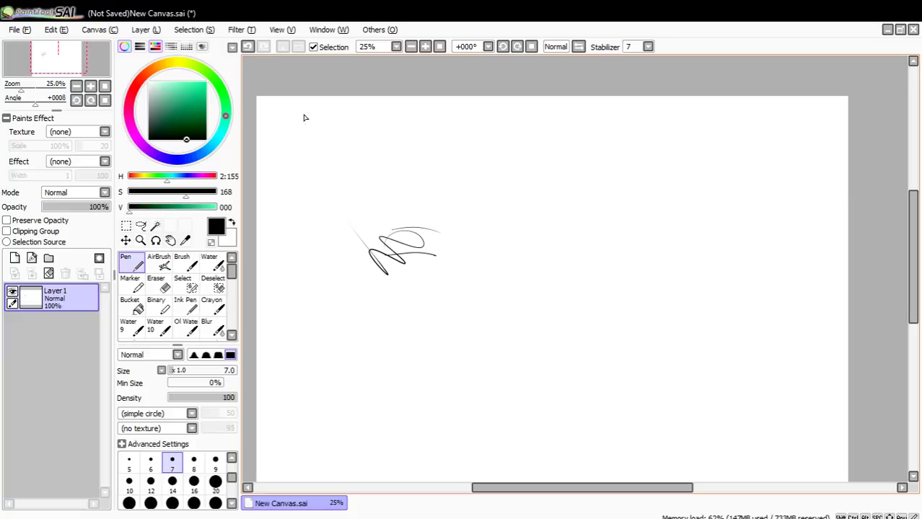
{"action": "key", "text": "ctrl+z"}
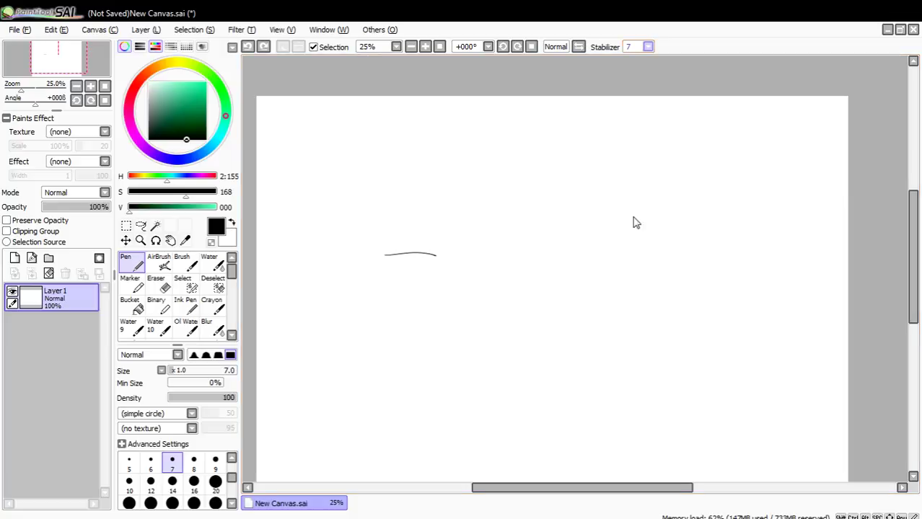
- Sketch the outline and base of a pyramid with the Pen at stabilizer 15
{"action": "left_click_drag", "start_coordinate": [590, 255], "coordinate": [520, 141]}
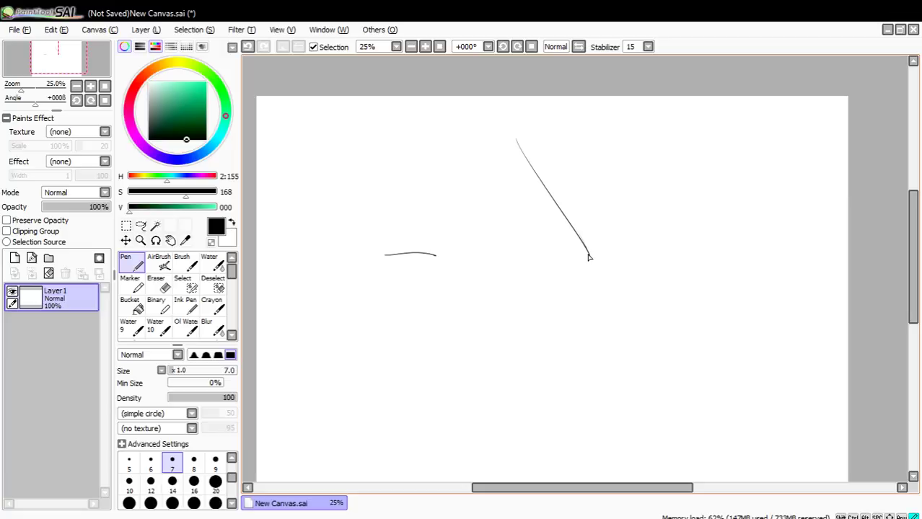
{"action": "left_click_drag", "start_coordinate": [590, 256], "coordinate": [460, 238]}
{"action": "left_click_drag", "start_coordinate": [590, 256], "coordinate": [417, 298]}
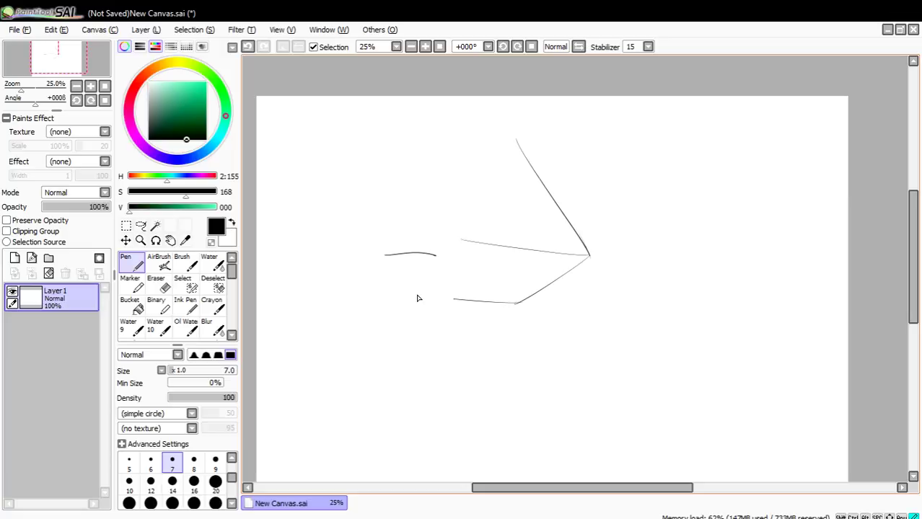
{"action": "left_click_drag", "start_coordinate": [467, 242], "coordinate": [414, 279]}
{"action": "left_click_drag", "start_coordinate": [517, 151], "coordinate": [468, 239]}
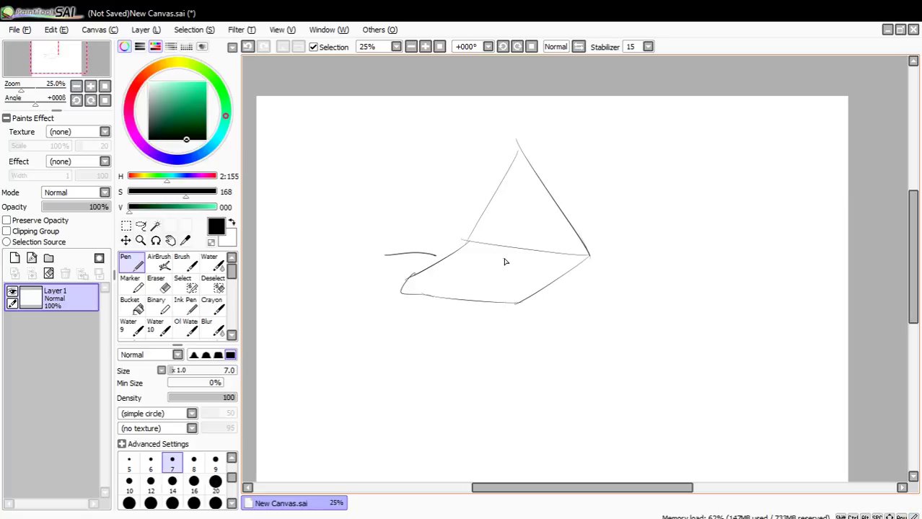
- Add the pyramid's inner front edge and its long sloping edge, undoing the misplaced second front stroke
{"action": "left_click_drag", "start_coordinate": [519, 145], "coordinate": [508, 274]}
{"action": "left_click_drag", "start_coordinate": [519, 304], "coordinate": [526, 158]}
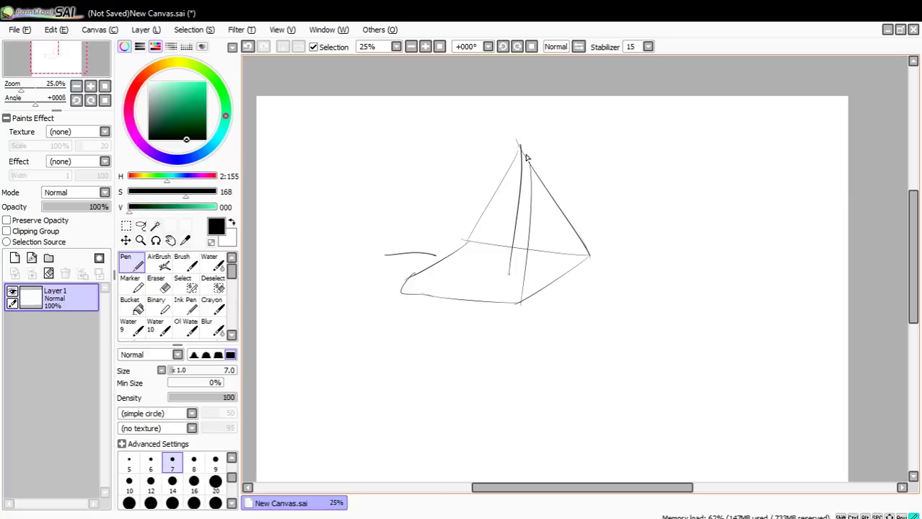
{"action": "key", "text": "ctrl+z"}
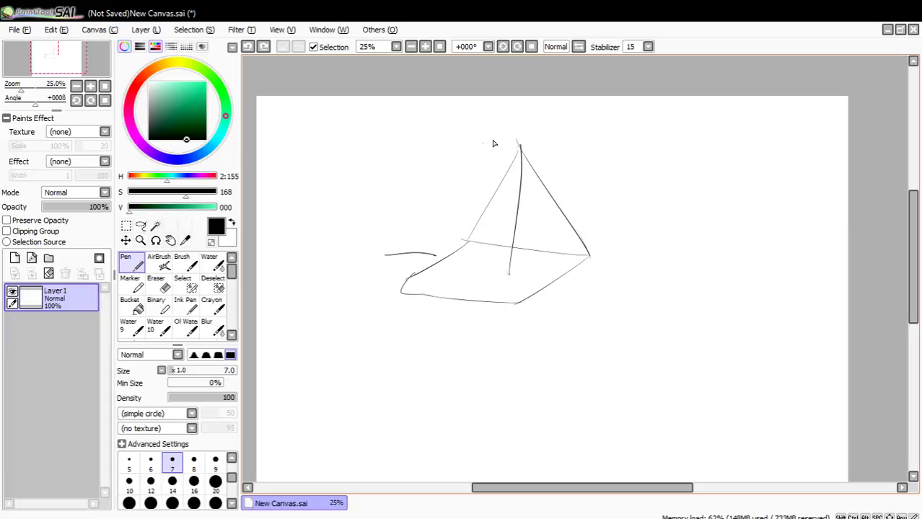
{"action": "left_click_drag", "start_coordinate": [519, 146], "coordinate": [513, 301]}
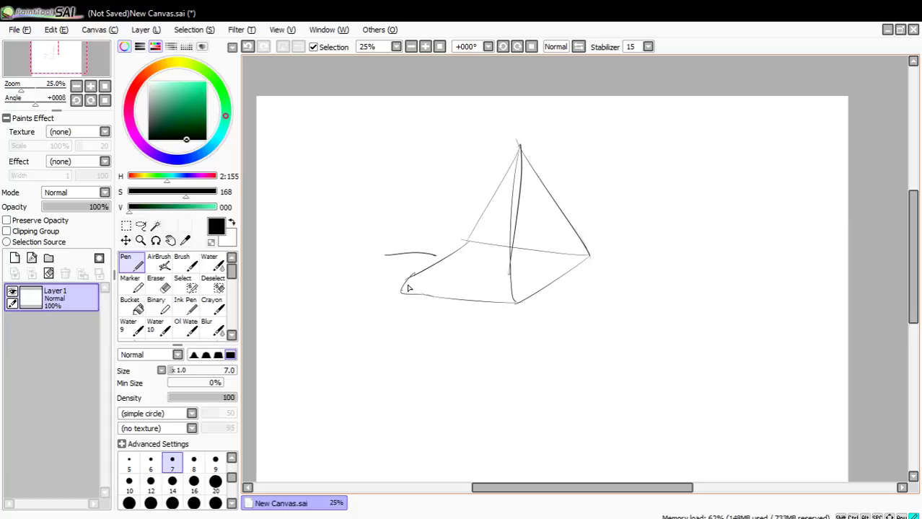
{"action": "left_click_drag", "start_coordinate": [406, 290], "coordinate": [521, 163]}
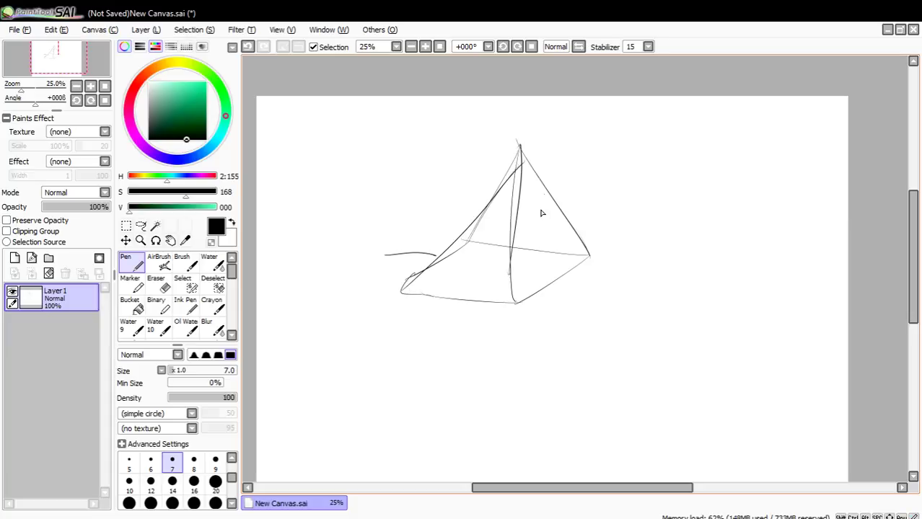
- Draw a small letter A on the right face of the pyramid
{"action": "left_click_drag", "start_coordinate": [527, 199], "coordinate": [527, 222]}
{"action": "left_click_drag", "start_coordinate": [535, 196], "coordinate": [535, 220]}
{"action": "left_click_drag", "start_coordinate": [527, 210], "coordinate": [538, 208]}
{"action": "left_click_drag", "start_coordinate": [553, 292], "coordinate": [551, 305]}
- Undo all the pyramid strokes and the short line until the canvas is blank
{"action": "left_click", "coordinate": [249, 47]}
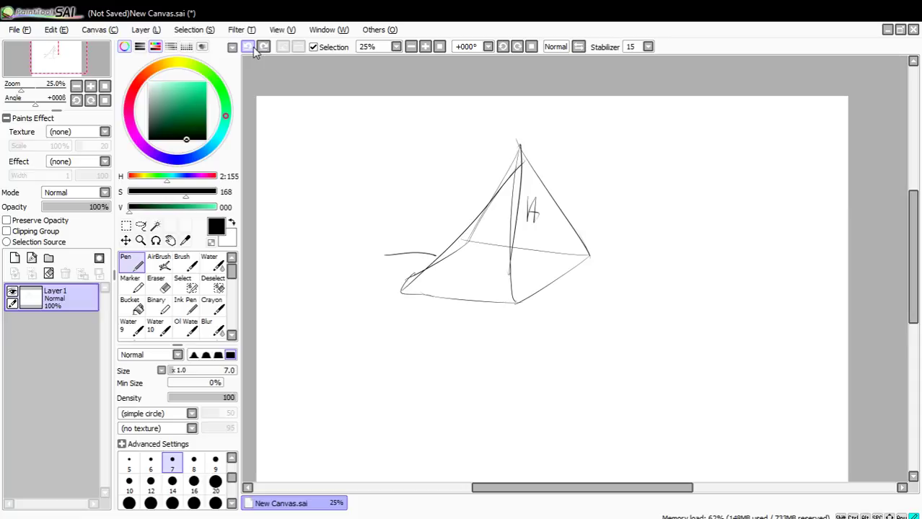
{"action": "left_click", "coordinate": [248, 47]}
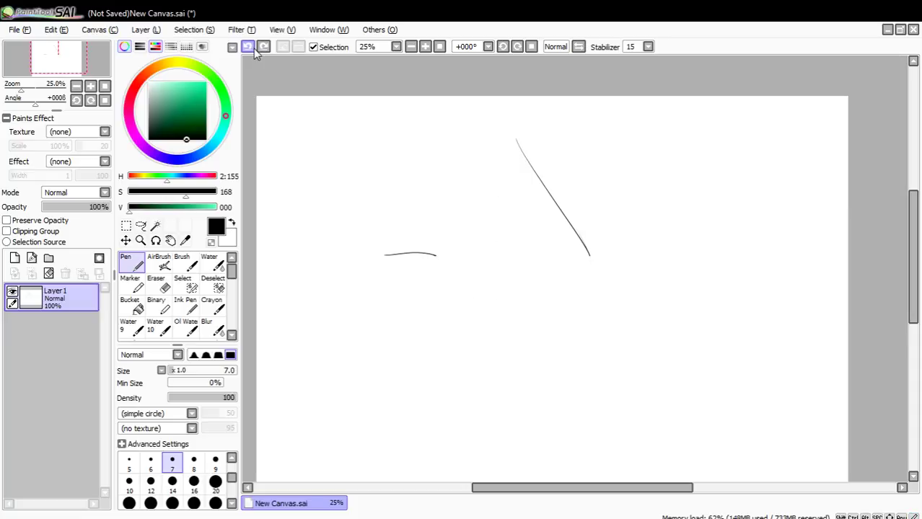
{"action": "left_click", "coordinate": [248, 48]}
{"action": "left_click", "coordinate": [249, 47]}
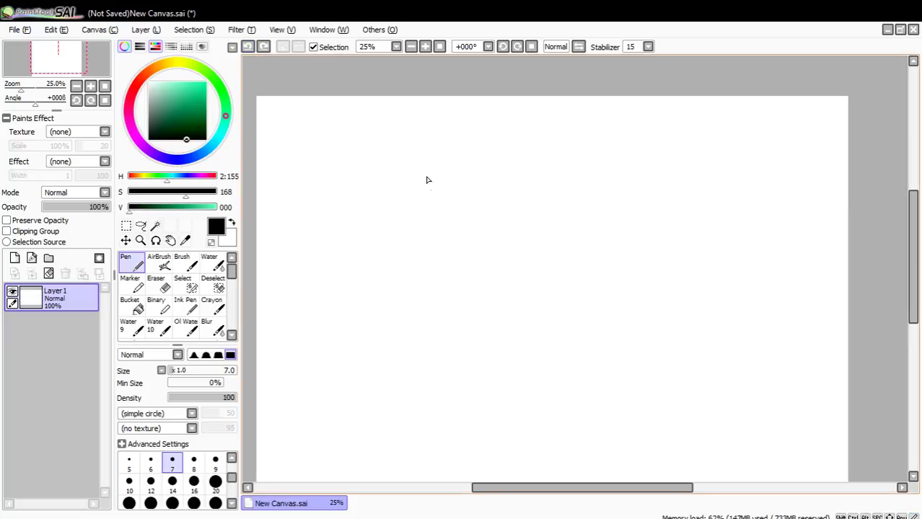
- Draw a small angry face with slanted eyebrows, tiny eyes and a frown near the top of the canvas
{"action": "mouse_move", "coordinate": [398, 145]}
{"action": "left_mouse_down"}
{"action": "mouse_move", "coordinate": [431, 143]}
{"action": "mouse_move", "coordinate": [422, 165]}
{"action": "left_mouse_up"}
{"action": "left_click_drag", "start_coordinate": [402, 186], "coordinate": [442, 185]}
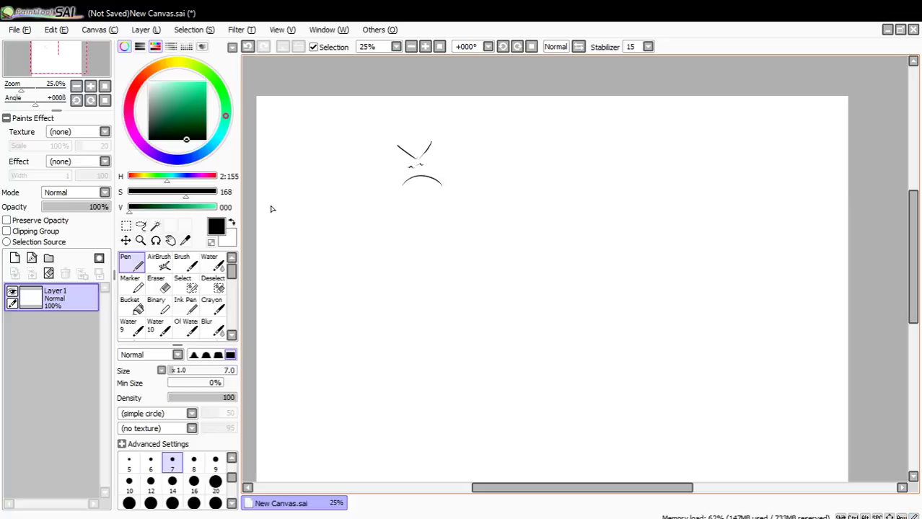